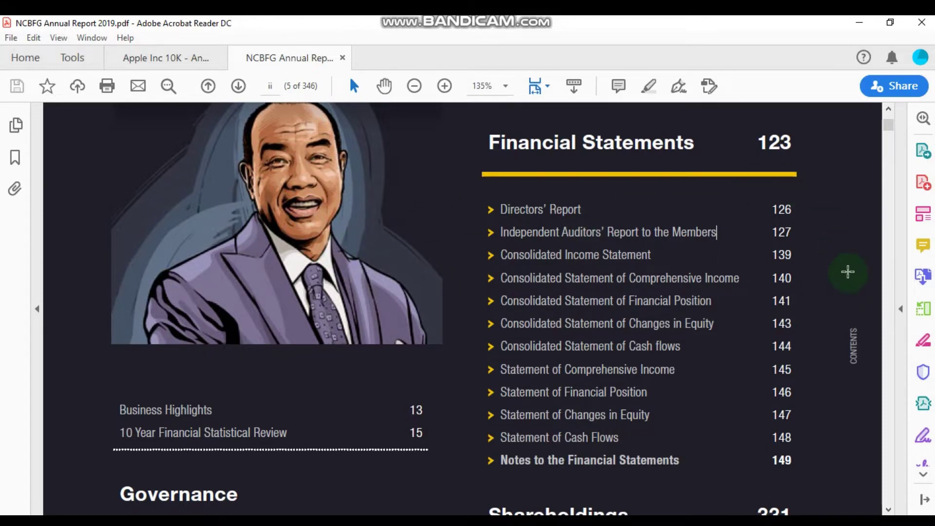
Open the Consolidated Income Statement from the report's contents and read through it down to net profit and earnings per stock unit
{"action": "left_click", "coordinate": [608, 254]}
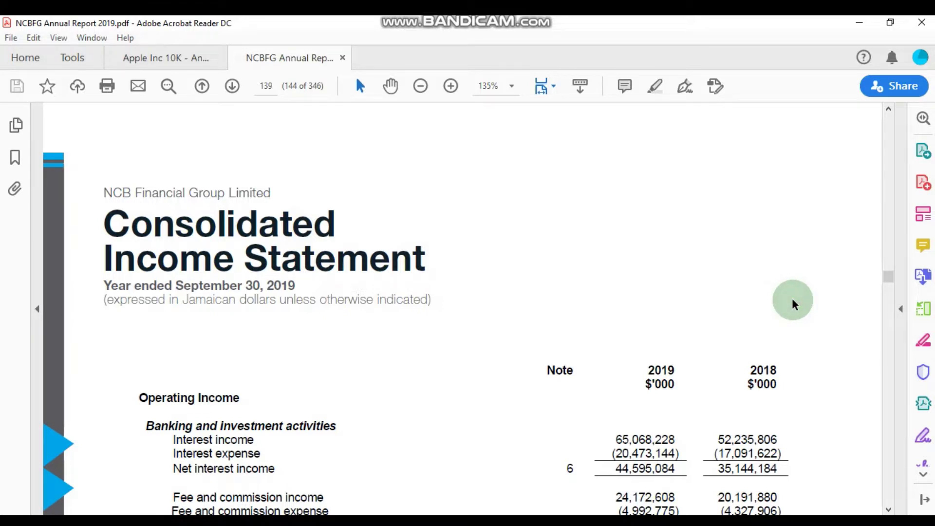
{"action": "scroll", "coordinate": [792, 299], "scroll_direction": "down", "scroll_amount": 2}
{"action": "scroll", "coordinate": [792, 298], "scroll_direction": "down", "scroll_amount": 2}
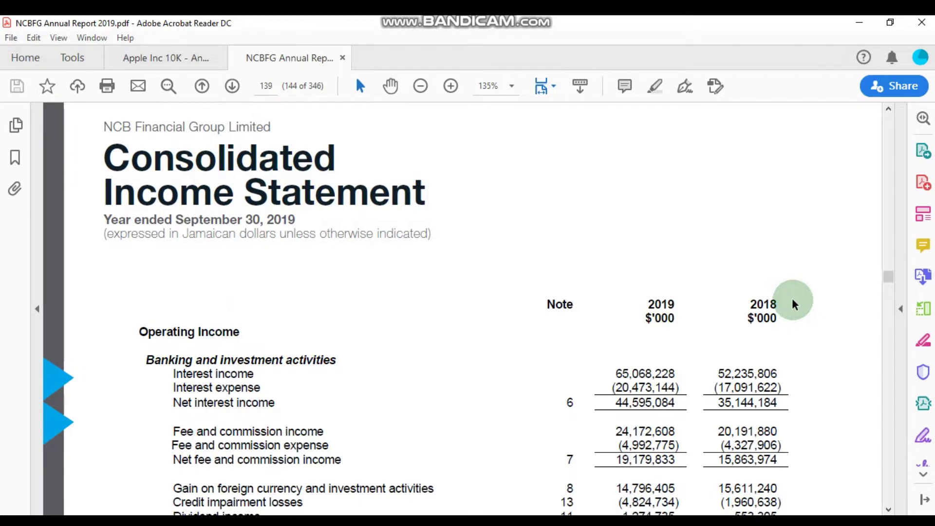
{"action": "scroll", "coordinate": [792, 298], "scroll_direction": "down", "scroll_amount": 1}
{"action": "scroll", "coordinate": [852, 298], "scroll_direction": "down", "scroll_amount": 2}
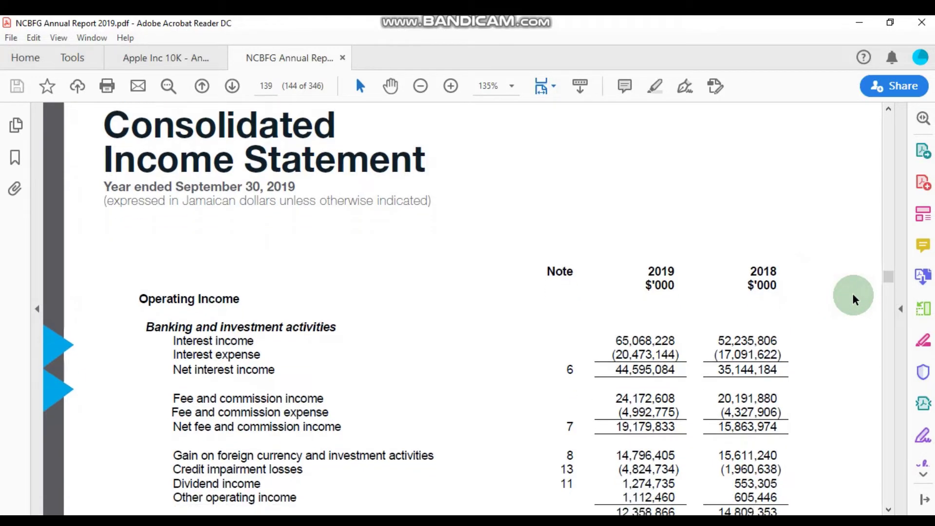
{"action": "scroll", "coordinate": [853, 295], "scroll_direction": "down", "scroll_amount": 5}
{"action": "scroll", "coordinate": [853, 296], "scroll_direction": "down", "scroll_amount": 10}
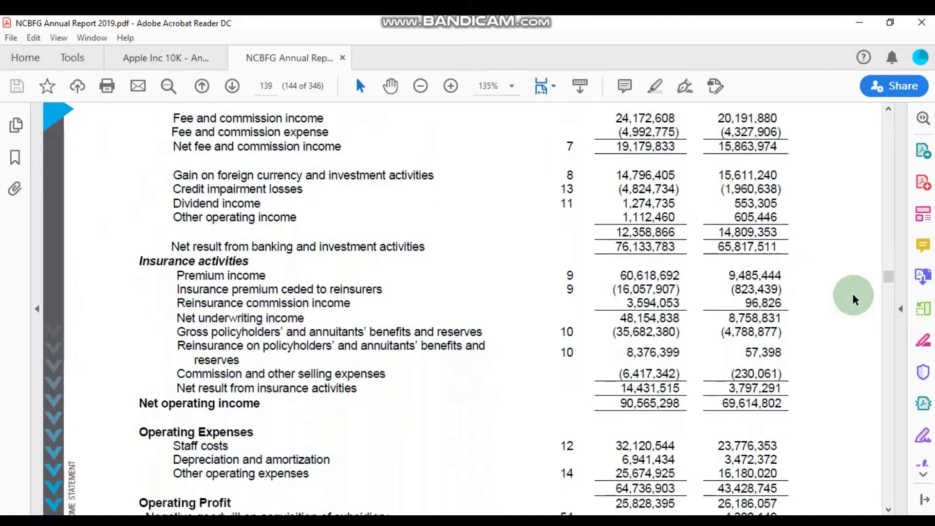
{"action": "scroll", "coordinate": [852, 296], "scroll_direction": "down", "scroll_amount": 13}
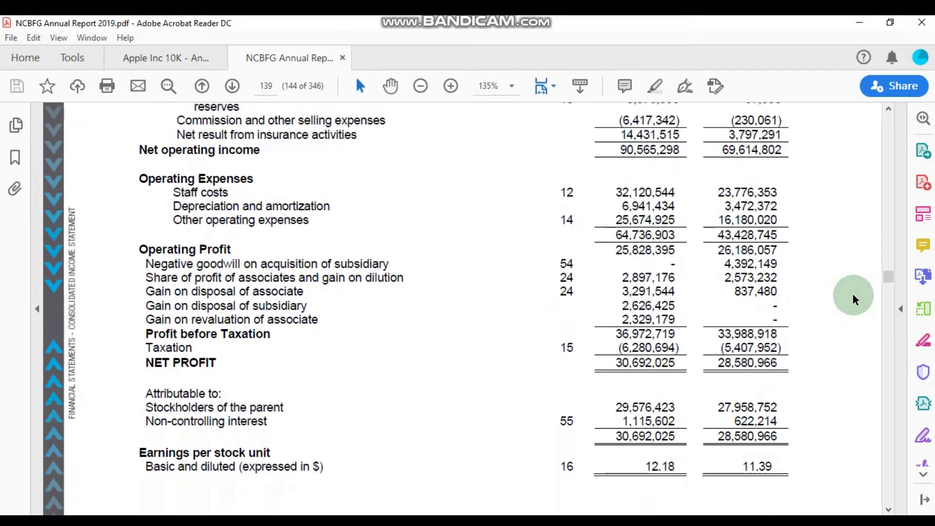
{"action": "scroll", "coordinate": [852, 296], "scroll_direction": "down", "scroll_amount": 4}
Highlight the 2019 net profit line, the note number for earnings per stock unit, and its 2019 figure
{"action": "left_click_drag", "start_coordinate": [145, 286], "coordinate": [680, 289]}
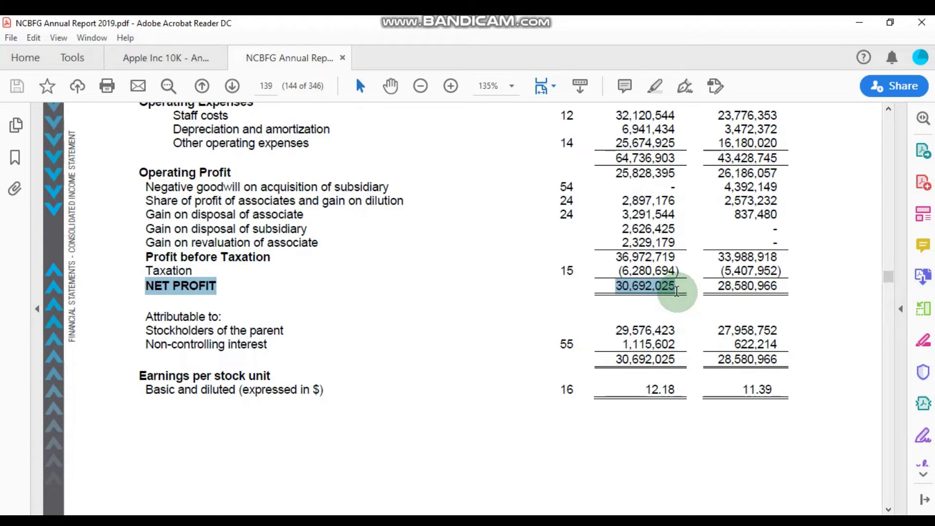
{"action": "left_click", "coordinate": [625, 370]}
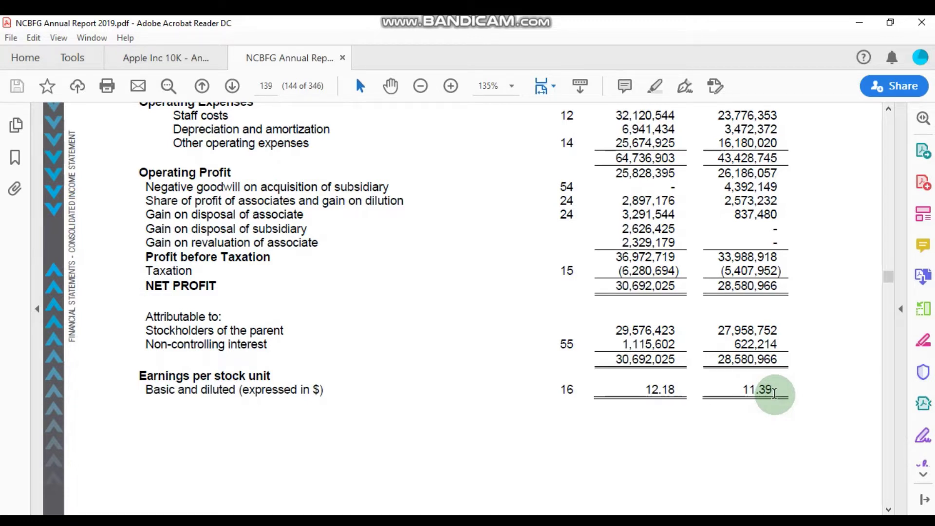
{"action": "double_click", "coordinate": [563, 390]}
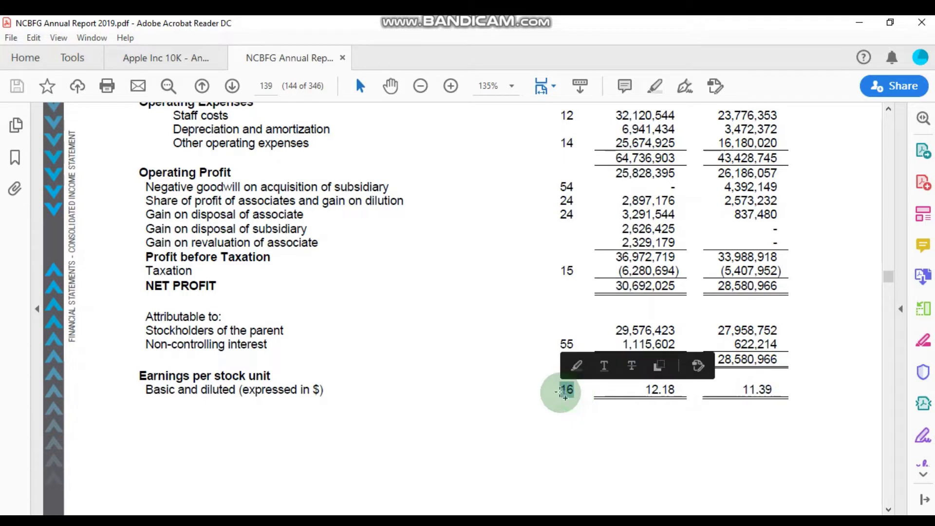
{"action": "left_click", "coordinate": [593, 397]}
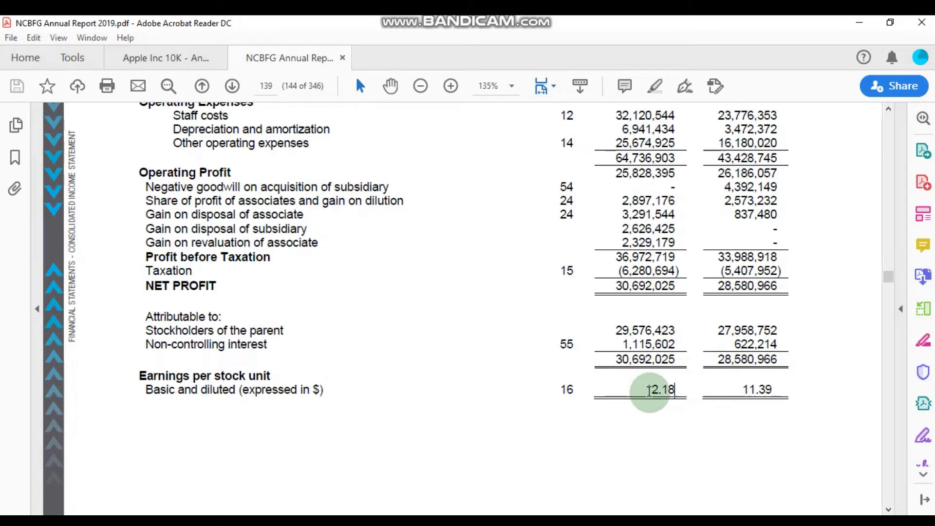
{"action": "mouse_move", "coordinate": [651, 391]}
{"action": "left_mouse_down"}
{"action": "mouse_move", "coordinate": [662, 393]}
{"action": "mouse_move", "coordinate": [642, 392]}
{"action": "left_mouse_up"}
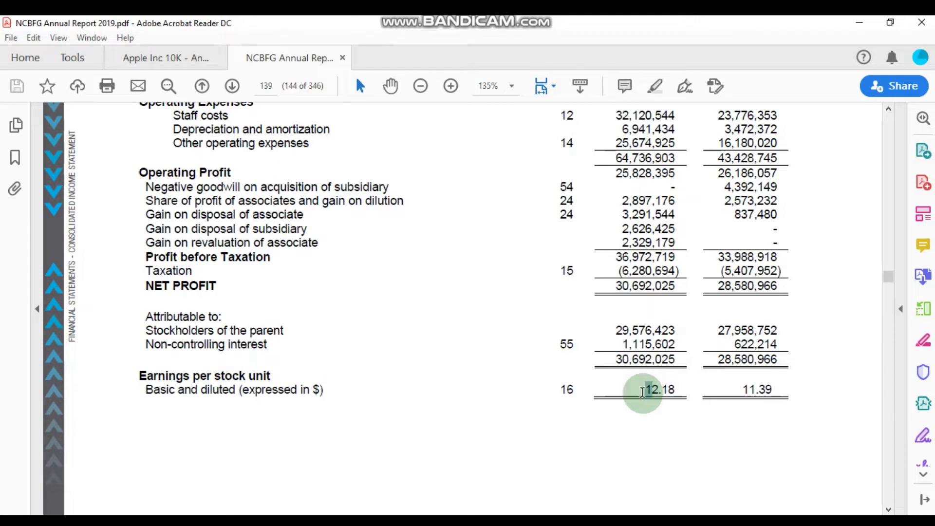
{"action": "left_click", "coordinate": [674, 392]}
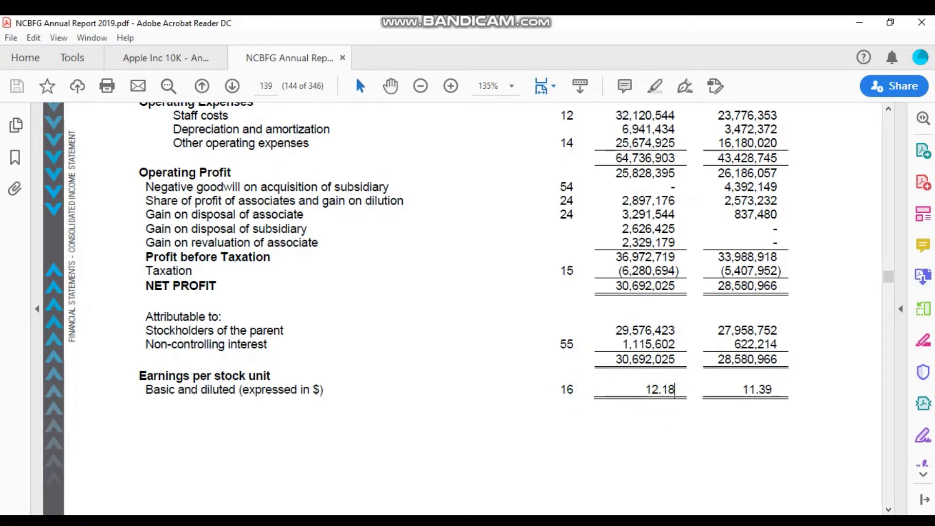
{"action": "mouse_move", "coordinate": [738, 521]}
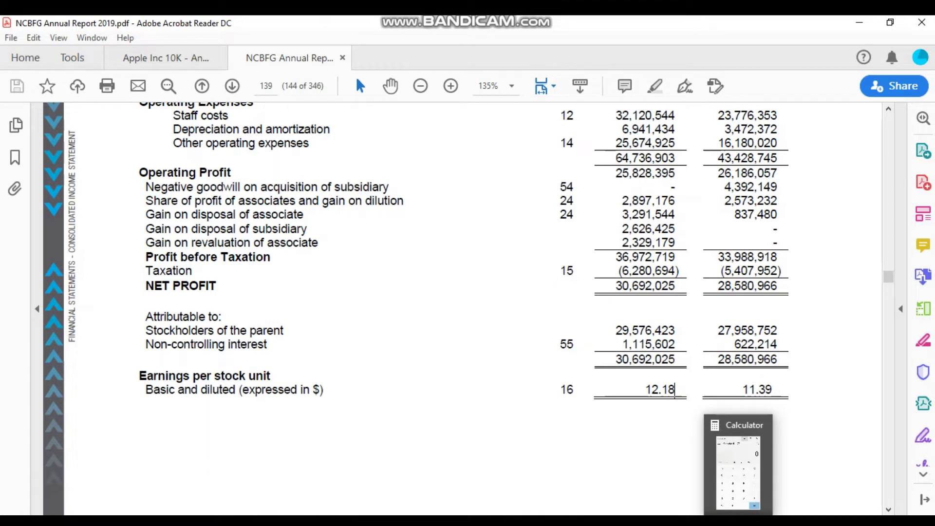
{"action": "left_click", "coordinate": [738, 468]}
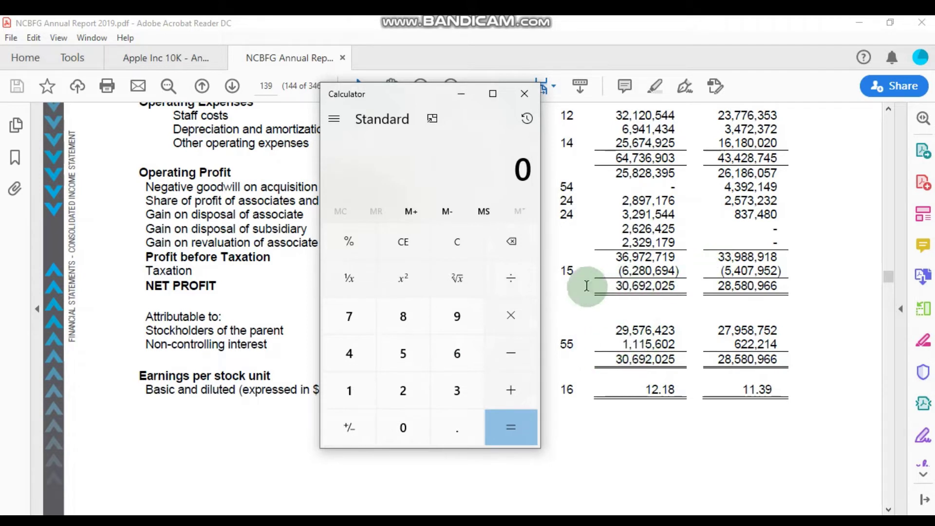
{"action": "type", "text": "30"}
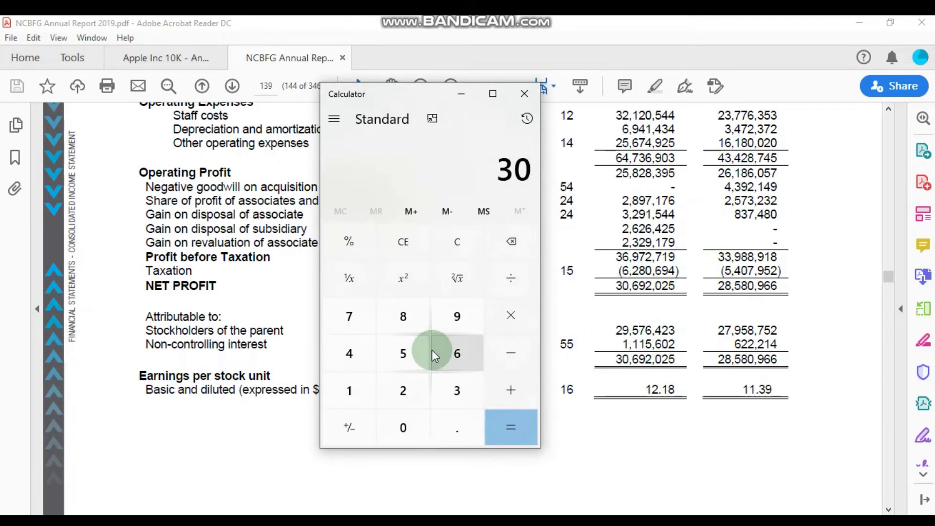
{"action": "type", "text": "69"}
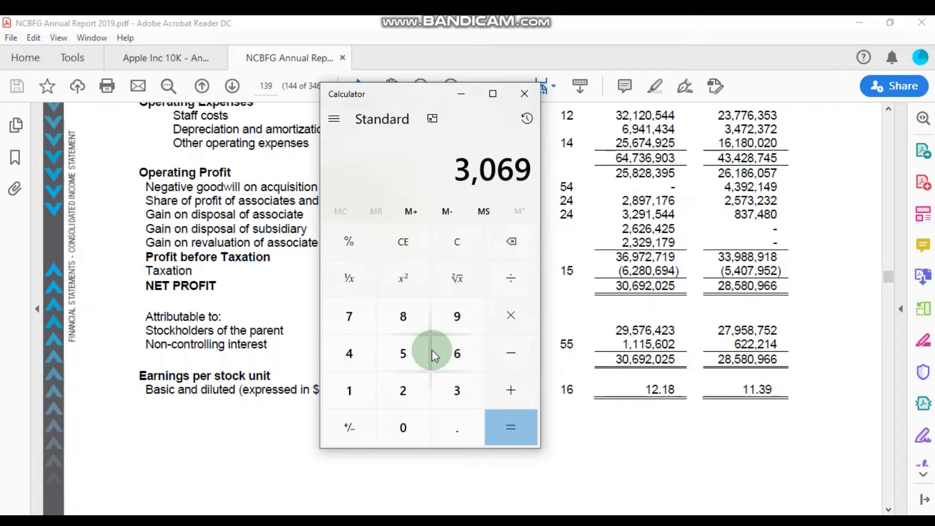
{"action": "type", "text": "2025000"}
Return to the annual report and find note 16, Earnings per Stock Unit, on page 204
{"action": "left_click", "coordinate": [888, 279]}
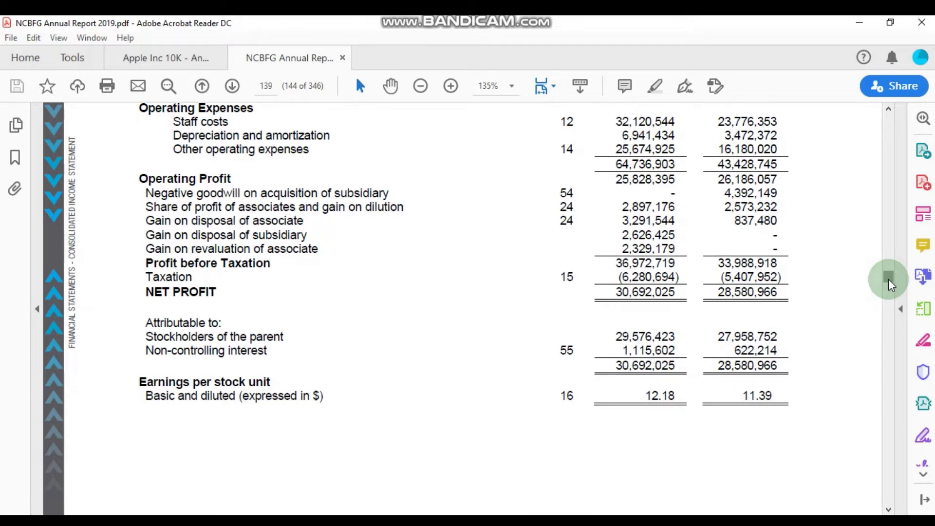
{"action": "scroll", "coordinate": [888, 279], "scroll_direction": "down", "scroll_amount": 15}
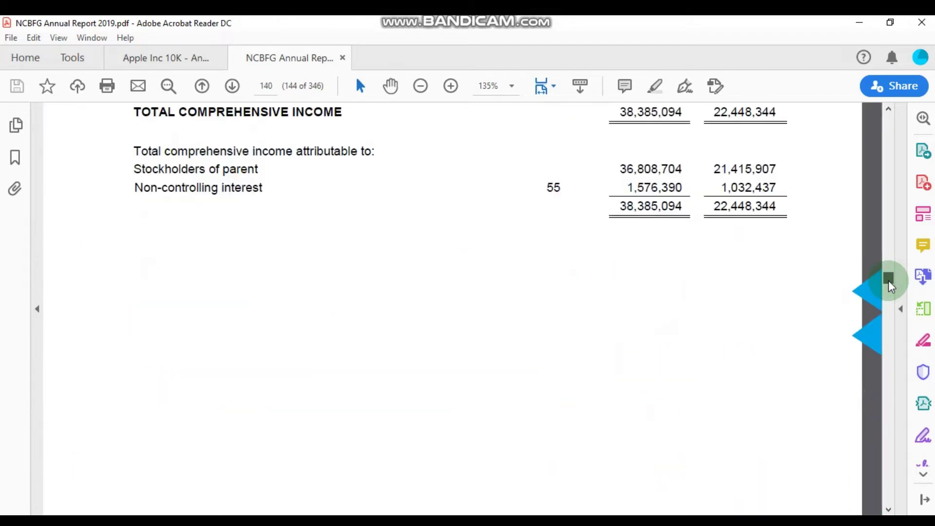
{"action": "left_click_drag", "start_coordinate": [888, 281], "coordinate": [888, 347]}
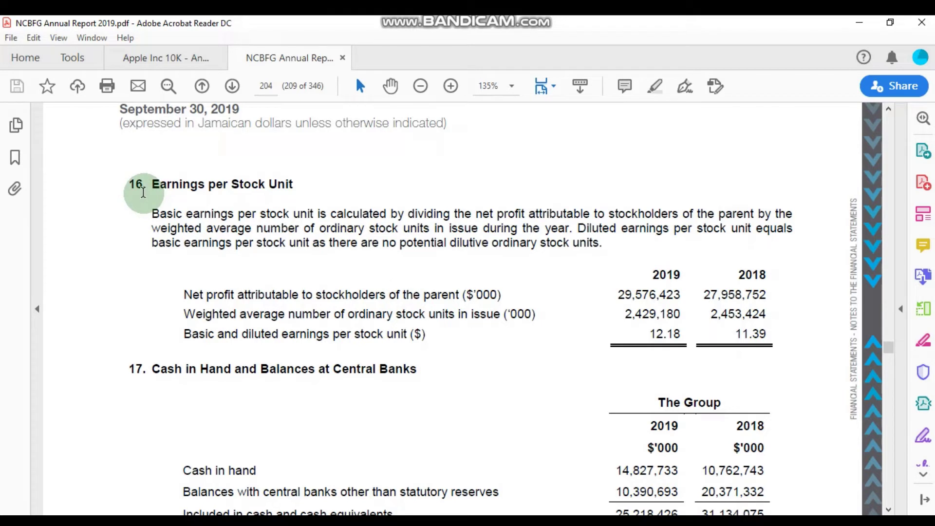
{"action": "left_click_drag", "start_coordinate": [143, 192], "coordinate": [150, 185]}
{"action": "mouse_move", "coordinate": [738, 522]}
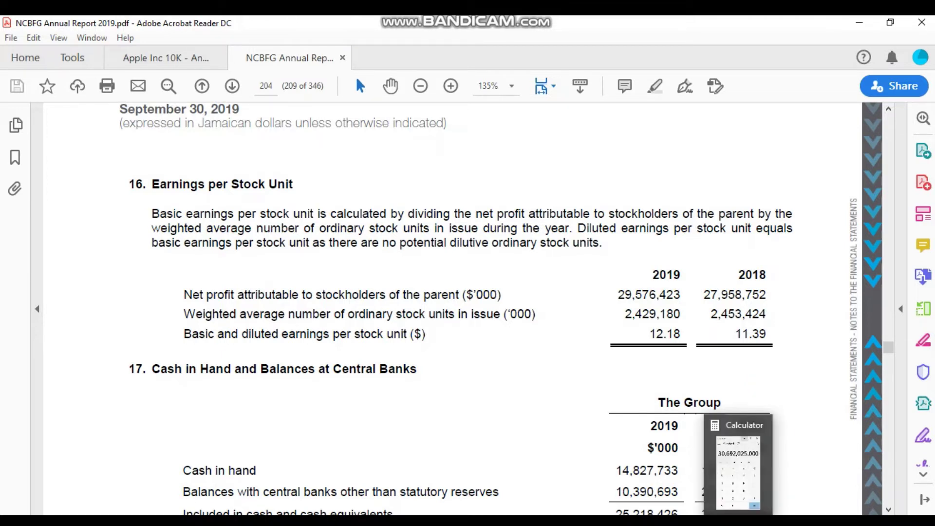
{"action": "left_click", "coordinate": [737, 522]}
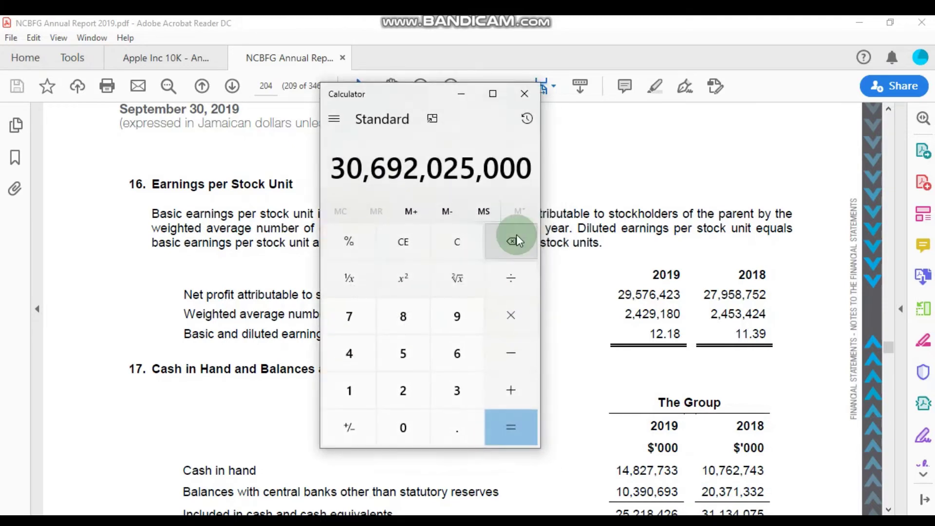
{"action": "left_click", "coordinate": [502, 282]}
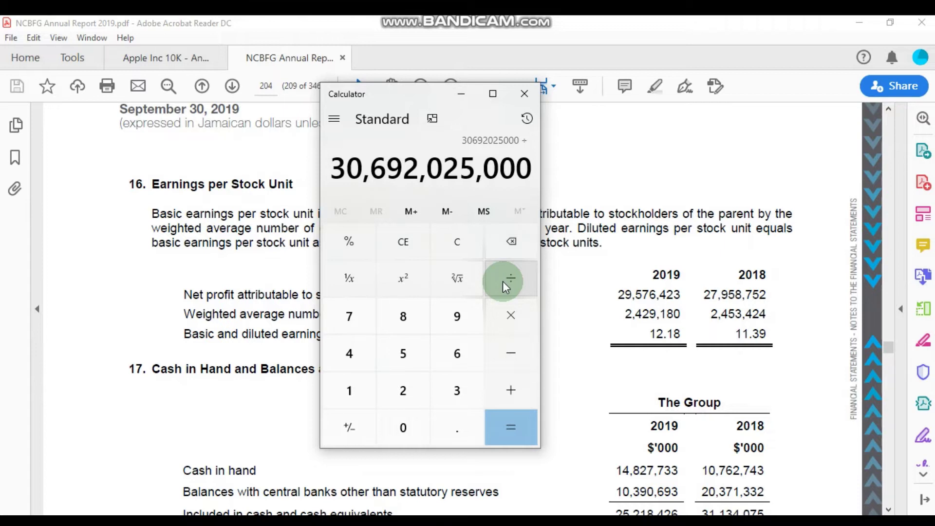
{"action": "key", "text": "2"}
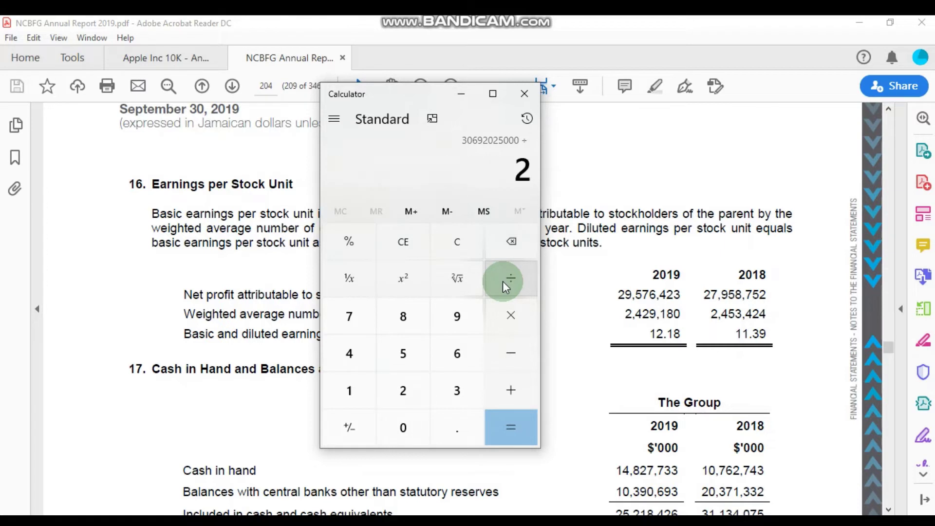
{"action": "key", "text": "4"}
{"action": "key", "text": "2"}
{"action": "type", "text": "9,"}
{"action": "type", "text": "180,00"}
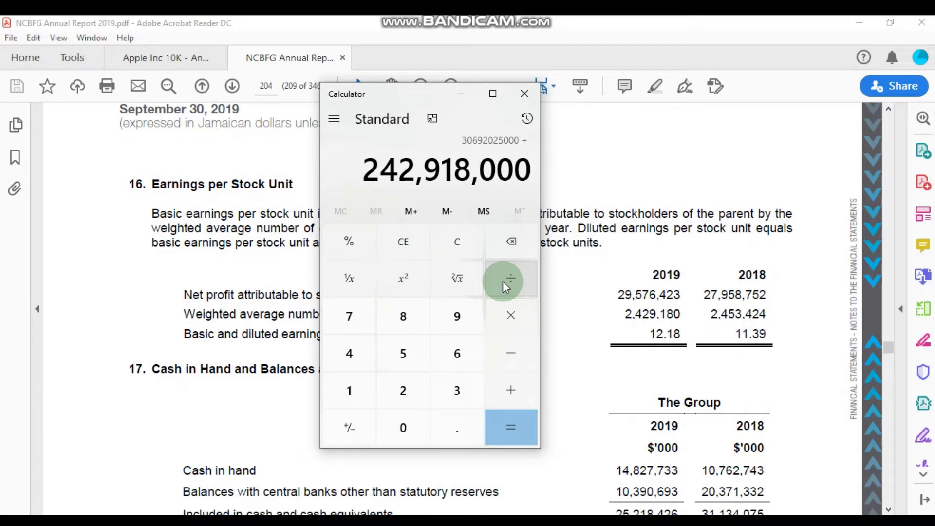
{"action": "type", "text": "0"}
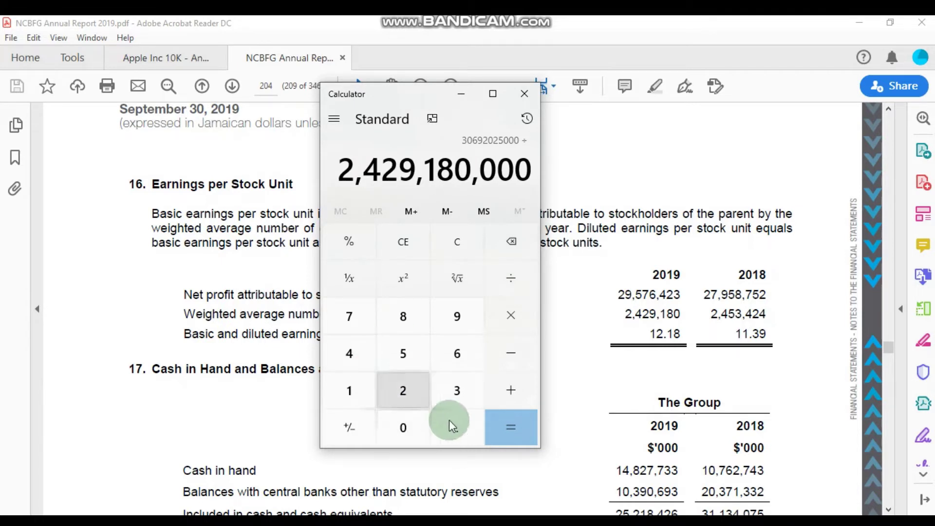
{"action": "left_click", "coordinate": [511, 435]}
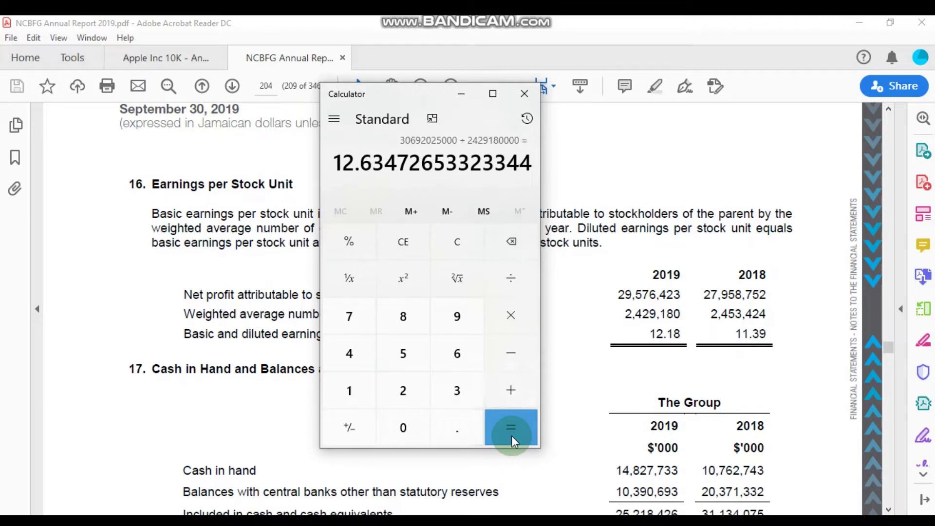
{"action": "left_click", "coordinate": [616, 368]}
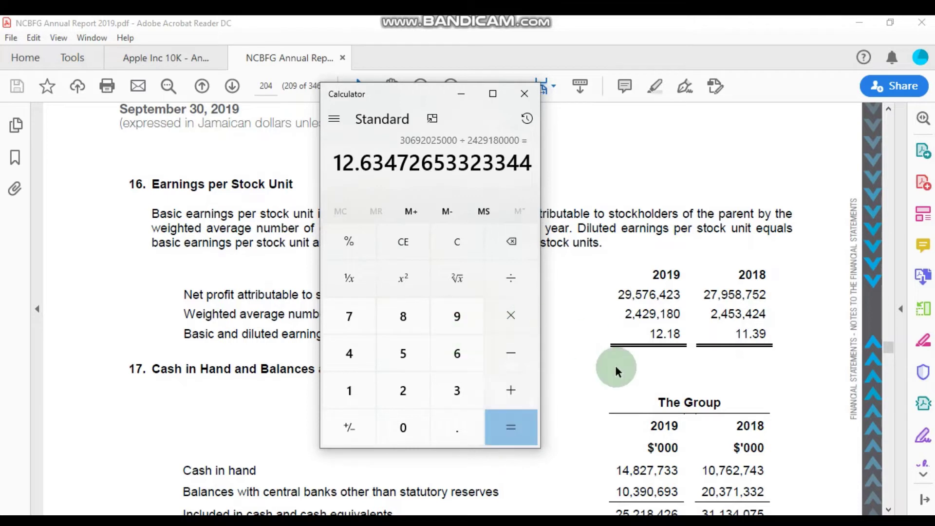
{"action": "left_click", "coordinate": [349, 161]}
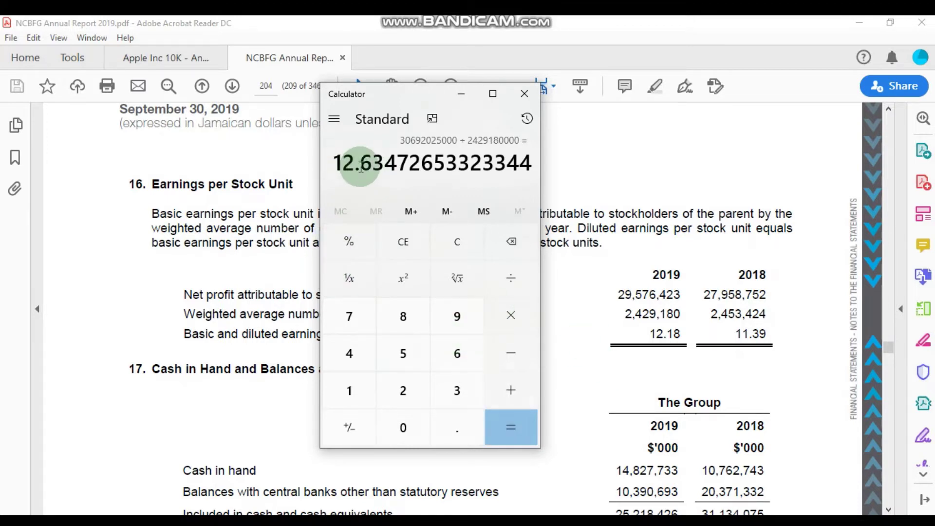
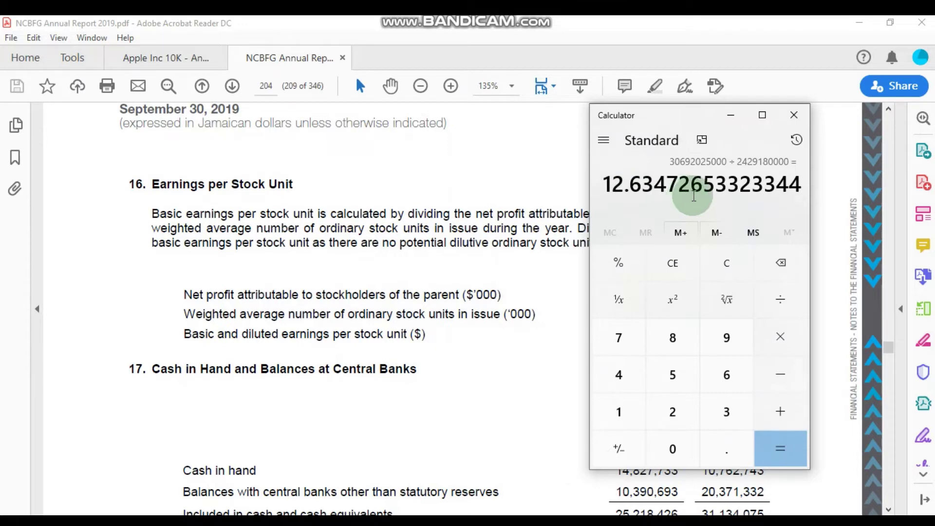
Minimize the annual report, switch to the Chrome window with the aapl search, and open jamstockex.com in a new tab
{"action": "left_click", "coordinate": [853, 29]}
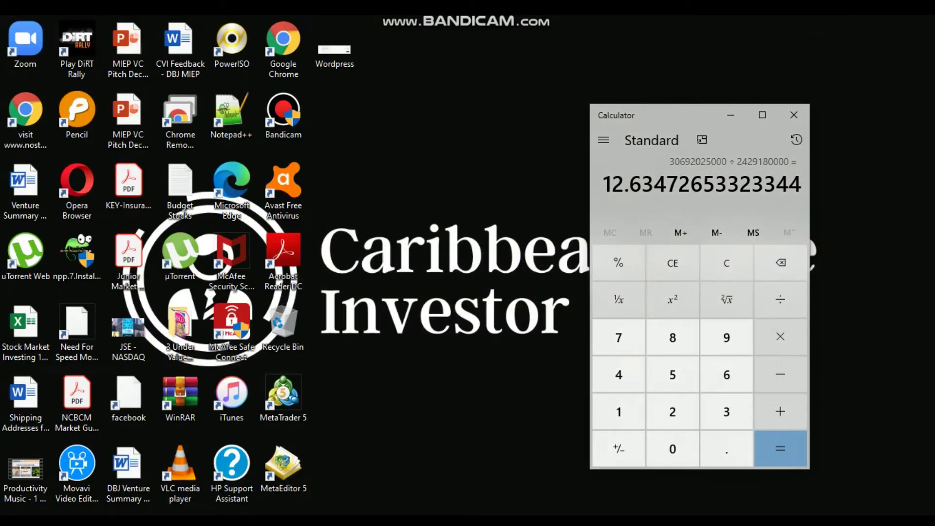
{"action": "mouse_move", "coordinate": [603, 521]}
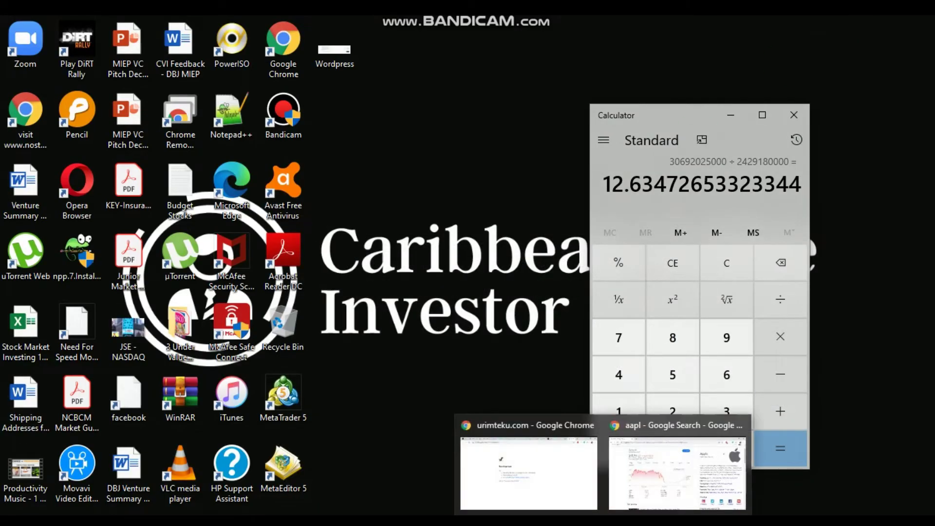
{"action": "left_click", "coordinate": [640, 463]}
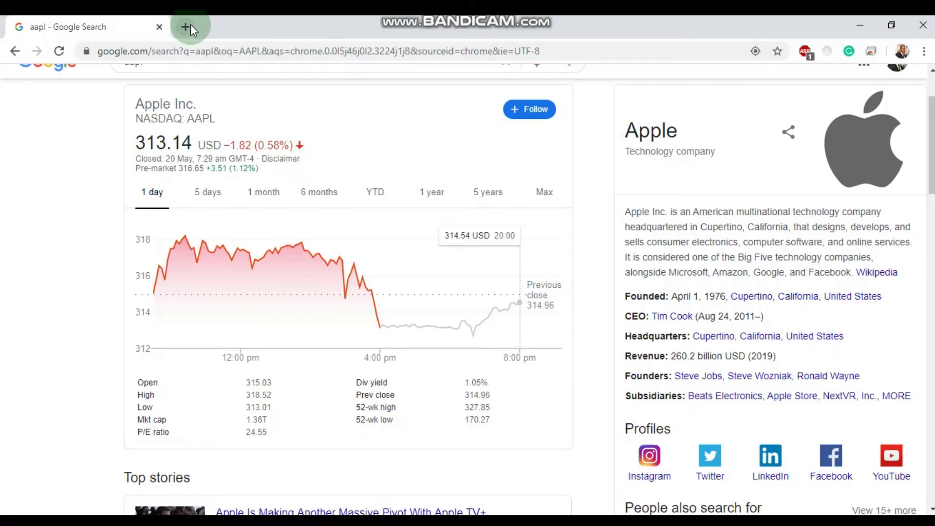
{"action": "left_click", "coordinate": [186, 27]}
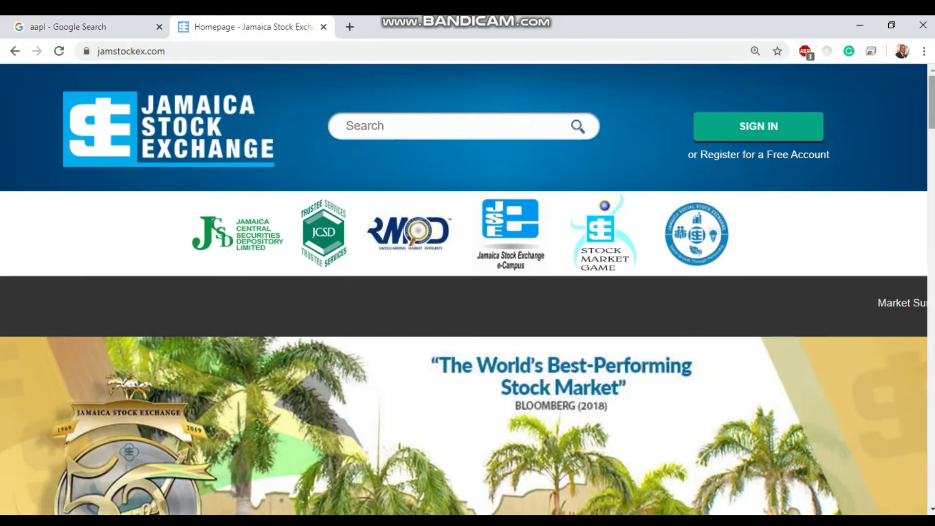
Look up the instrument NCB Financial Group Limited from the Jamaica Stock Exchange homepage and open its instrument summary
{"action": "scroll", "coordinate": [467, 292], "scroll_direction": "down", "scroll_amount": 6}
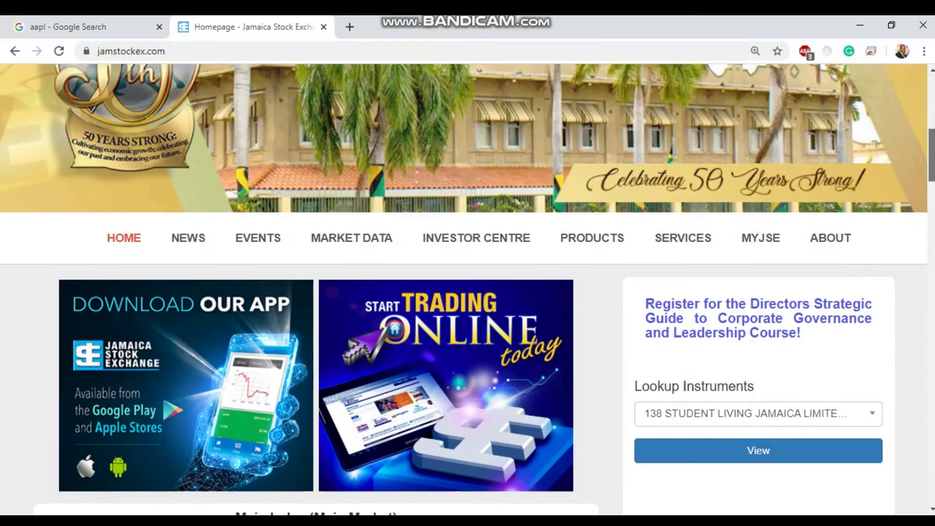
{"action": "scroll", "coordinate": [468, 292], "scroll_direction": "down", "scroll_amount": 4}
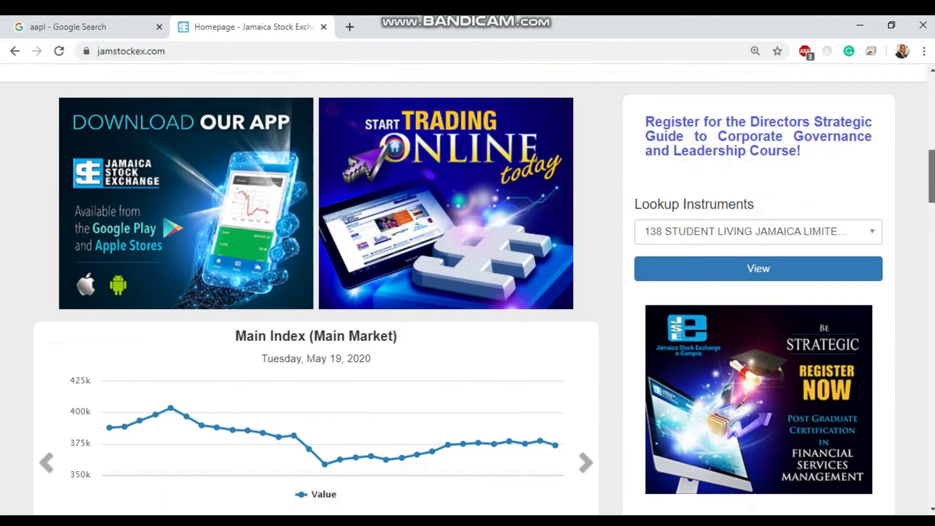
{"action": "left_click", "coordinate": [760, 240]}
{"action": "type", "text": "NCB"}
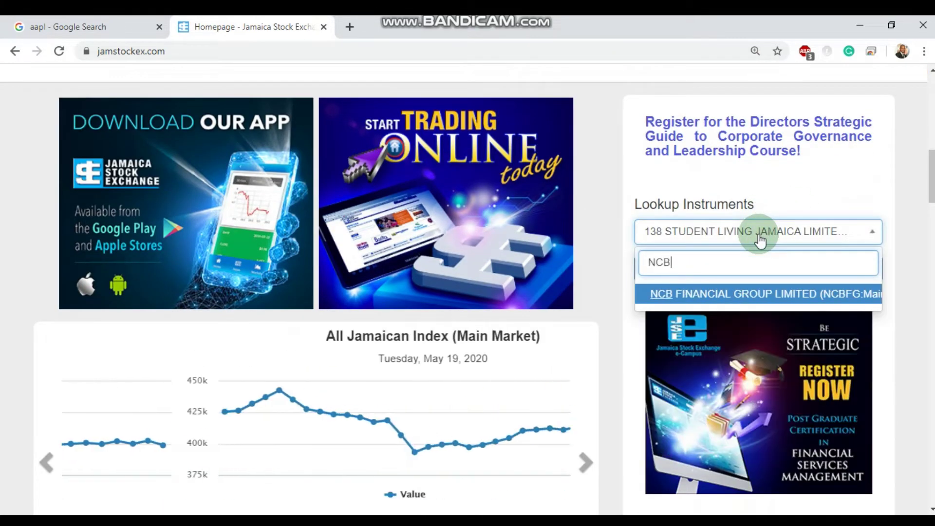
{"action": "left_click", "coordinate": [760, 294]}
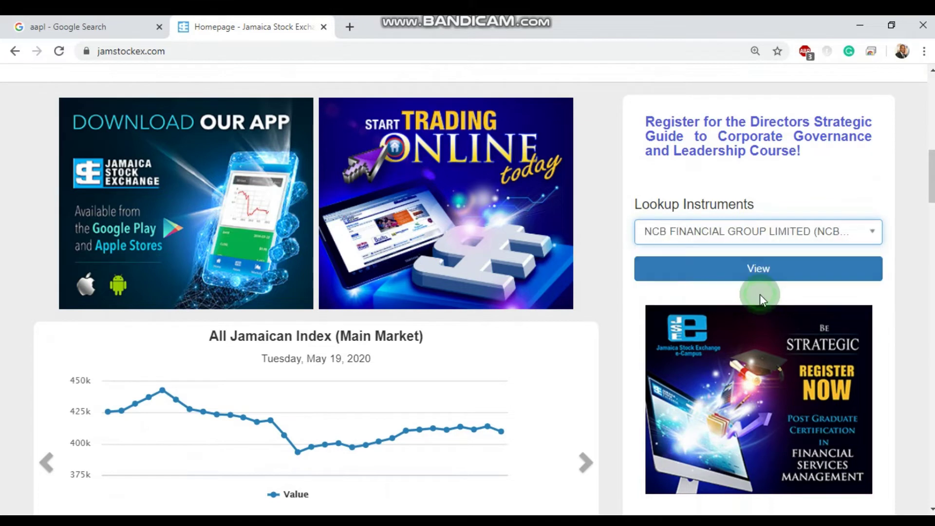
{"action": "left_click", "coordinate": [758, 281]}
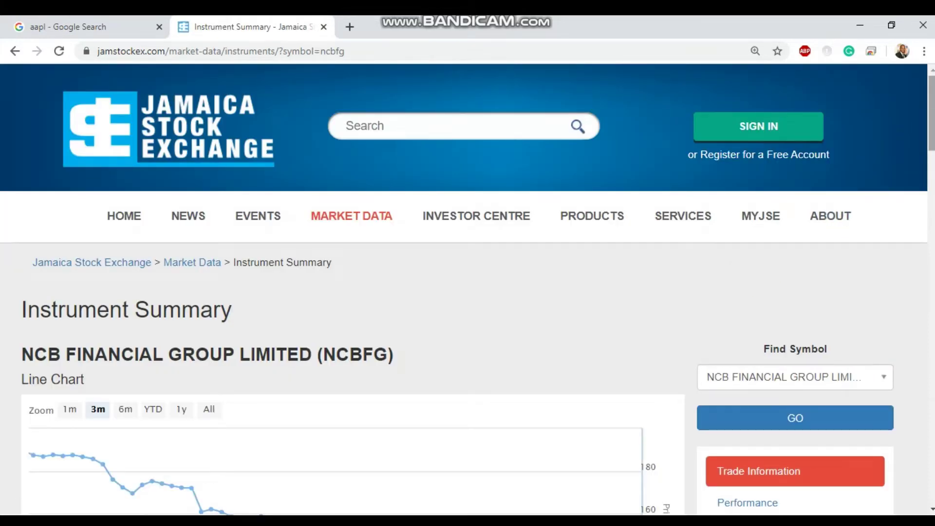
Find the close price and trading figures below the charts in the NCBFG instrument summary
{"action": "scroll", "coordinate": [468, 290], "scroll_direction": "down", "scroll_amount": 5}
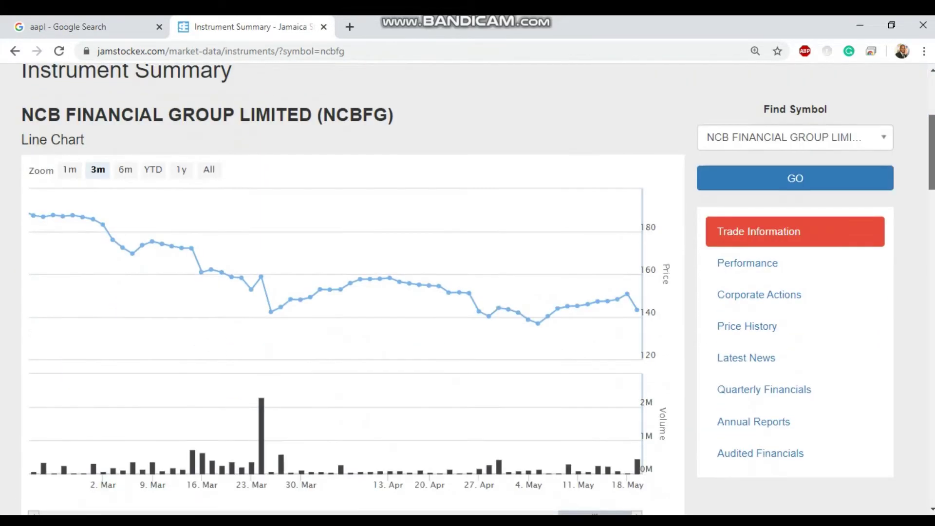
{"action": "scroll", "coordinate": [468, 289], "scroll_direction": "down", "scroll_amount": 2}
{"action": "scroll", "coordinate": [467, 290], "scroll_direction": "down", "scroll_amount": 18}
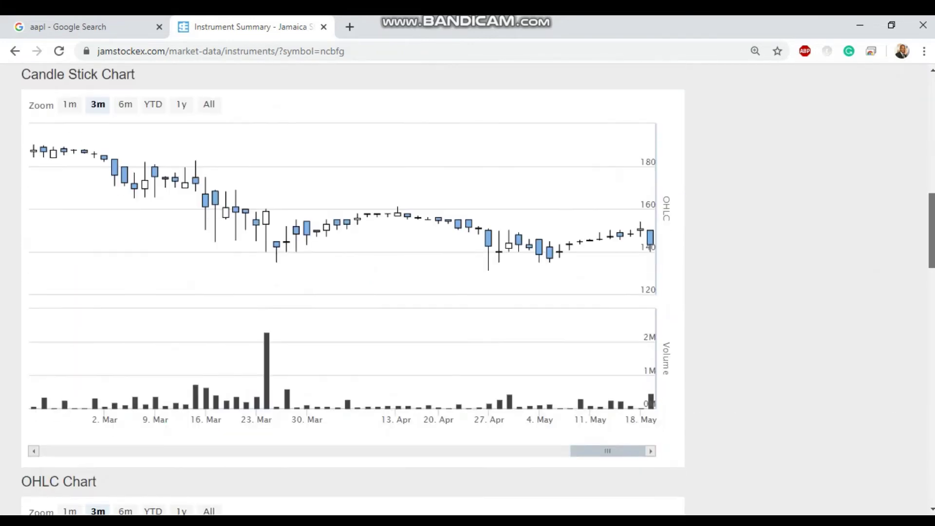
{"action": "scroll", "coordinate": [468, 289], "scroll_direction": "down", "scroll_amount": 4}
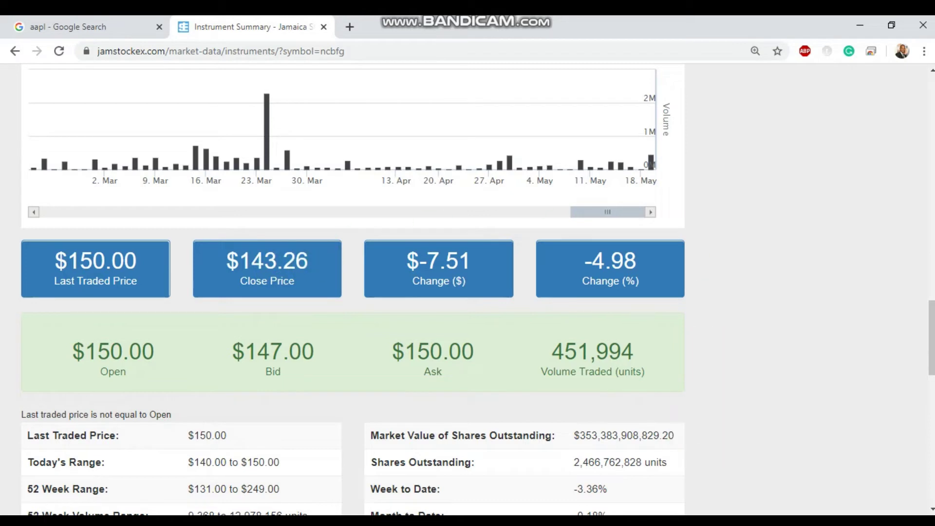
Switch to Calculator, move it clear of the price figures, and divide the close price 143.26 by the earnings per share 12.63
{"action": "mouse_move", "coordinate": [737, 521]}
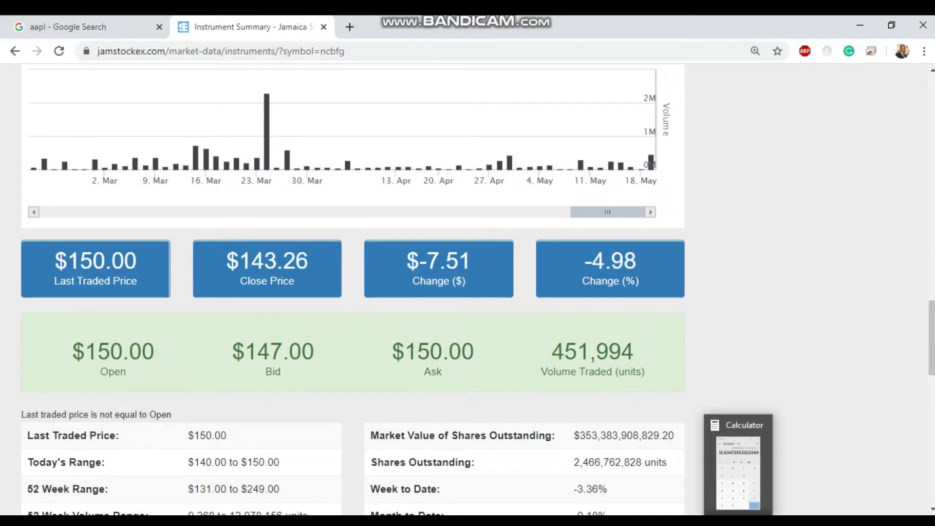
{"action": "left_click", "coordinate": [737, 521]}
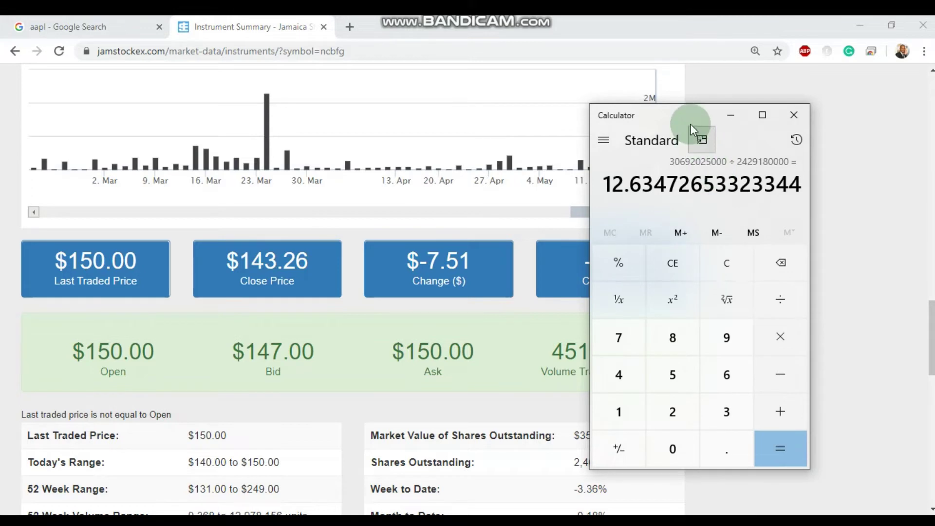
{"action": "left_click_drag", "start_coordinate": [690, 113], "coordinate": [777, 88]}
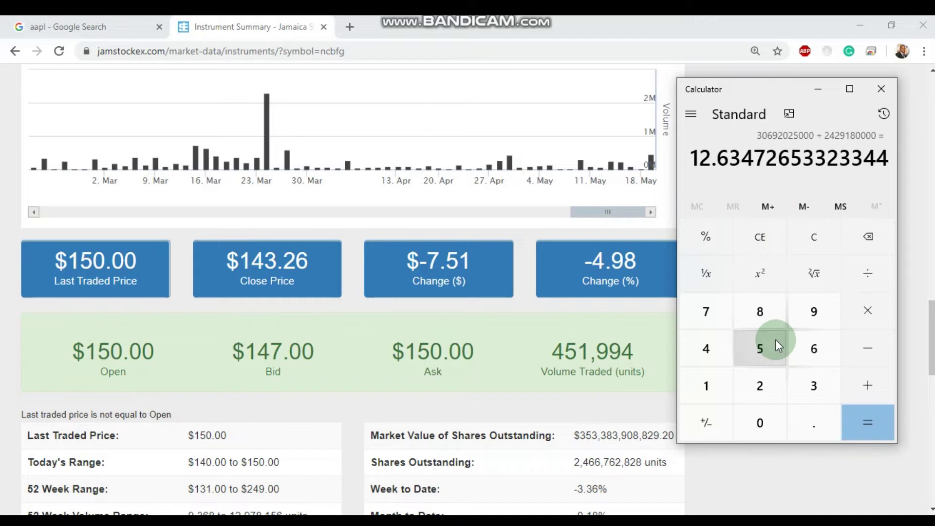
{"action": "type", "text": "143.26"}
{"action": "type", "text": "12."}
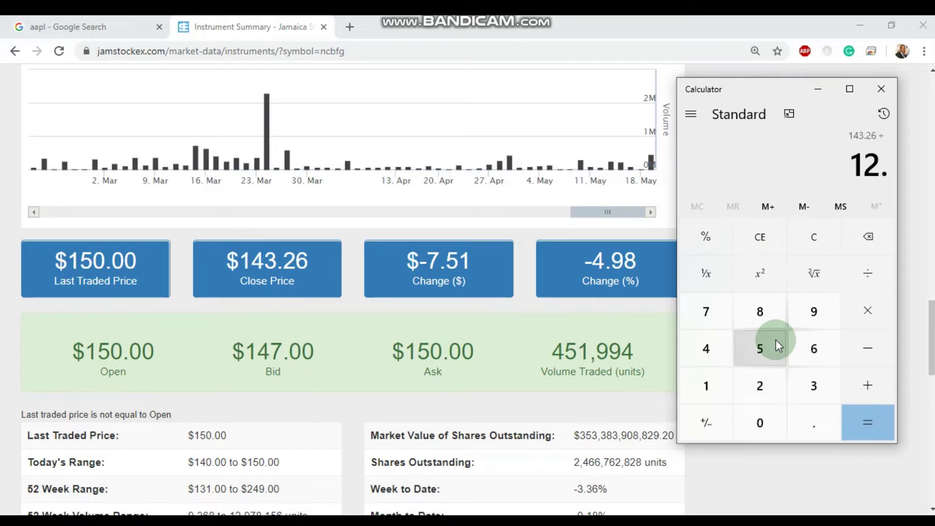
{"action": "type", "text": "63"}
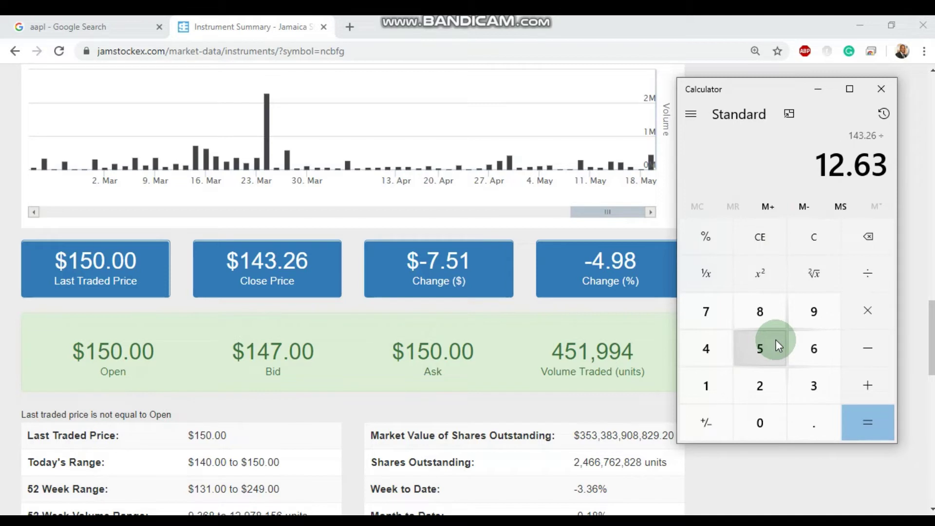
{"action": "key", "text": "Return"}
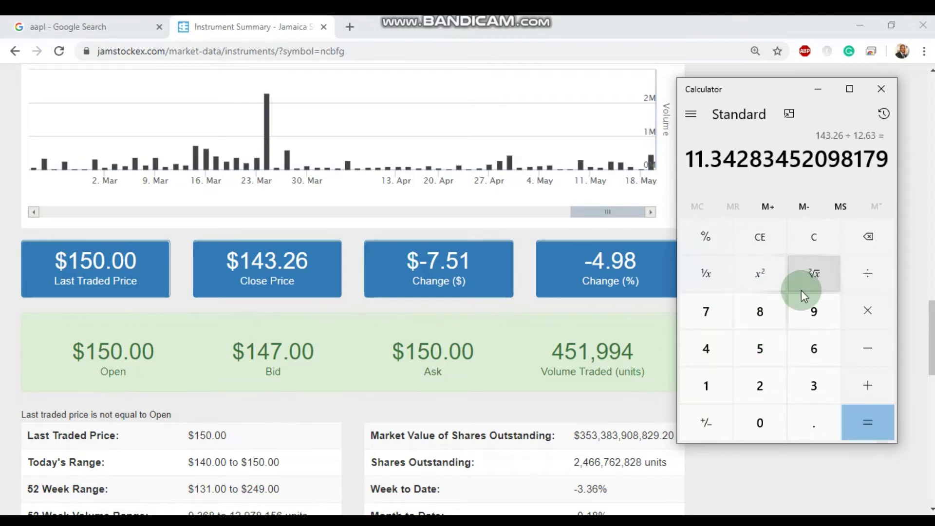